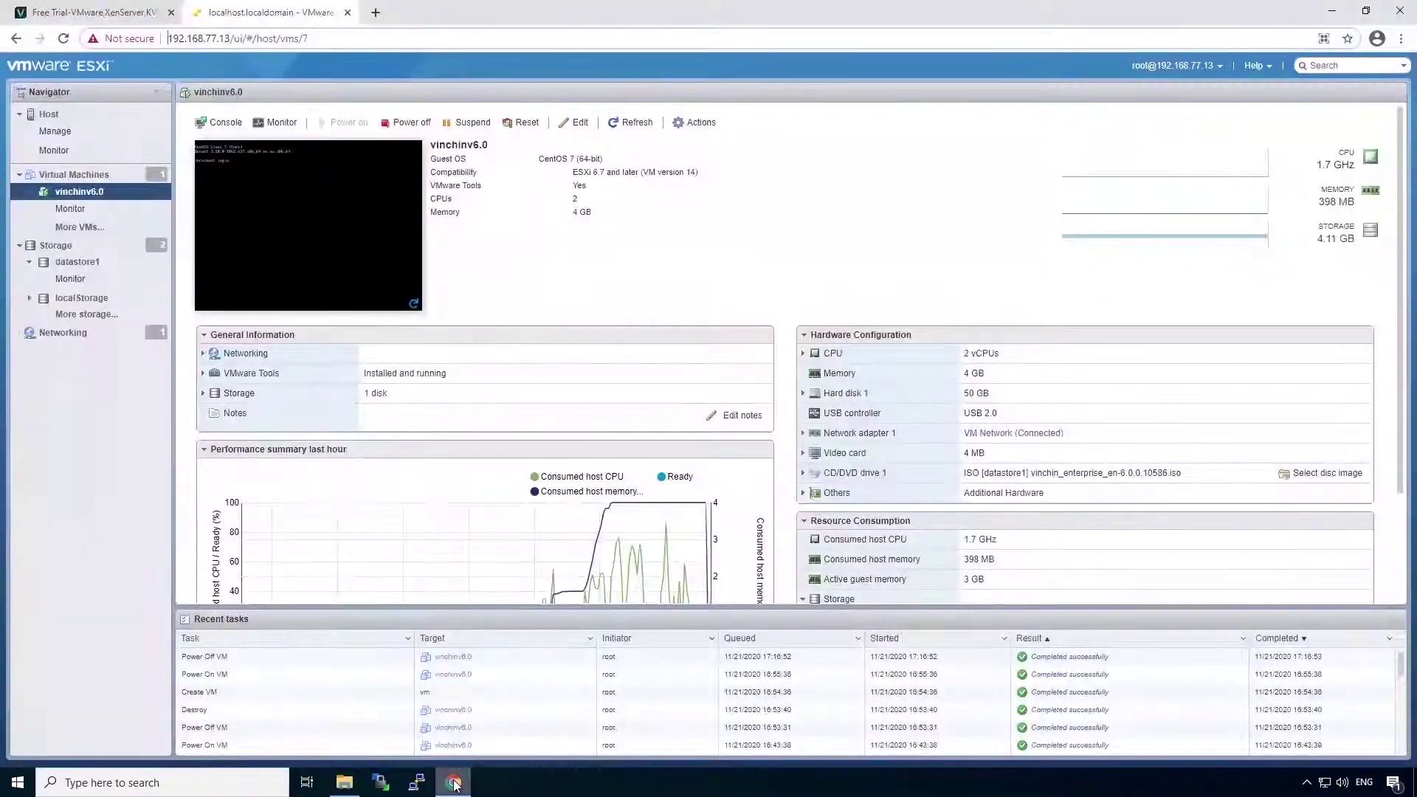
left_click(376, 13)
type("1")
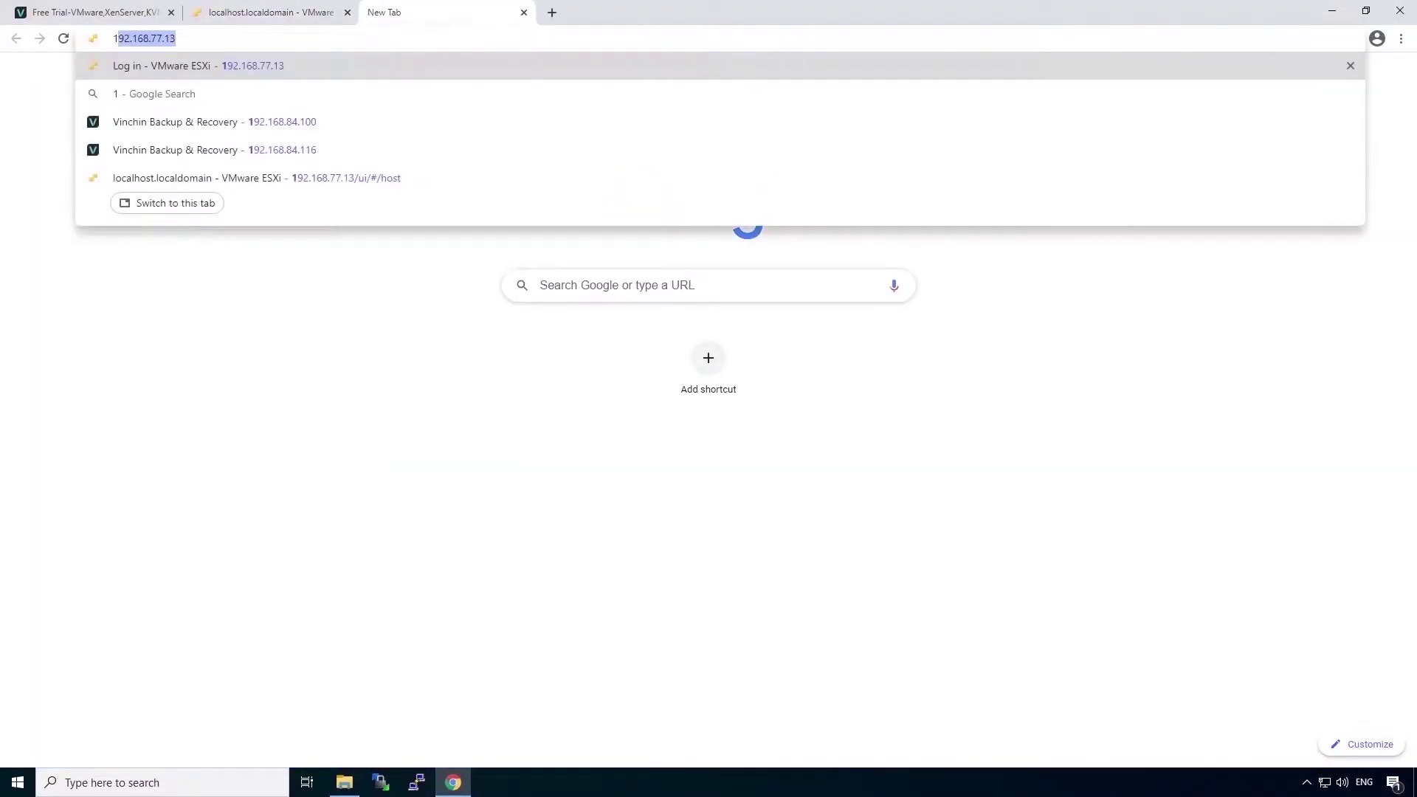
type("92.168.84")
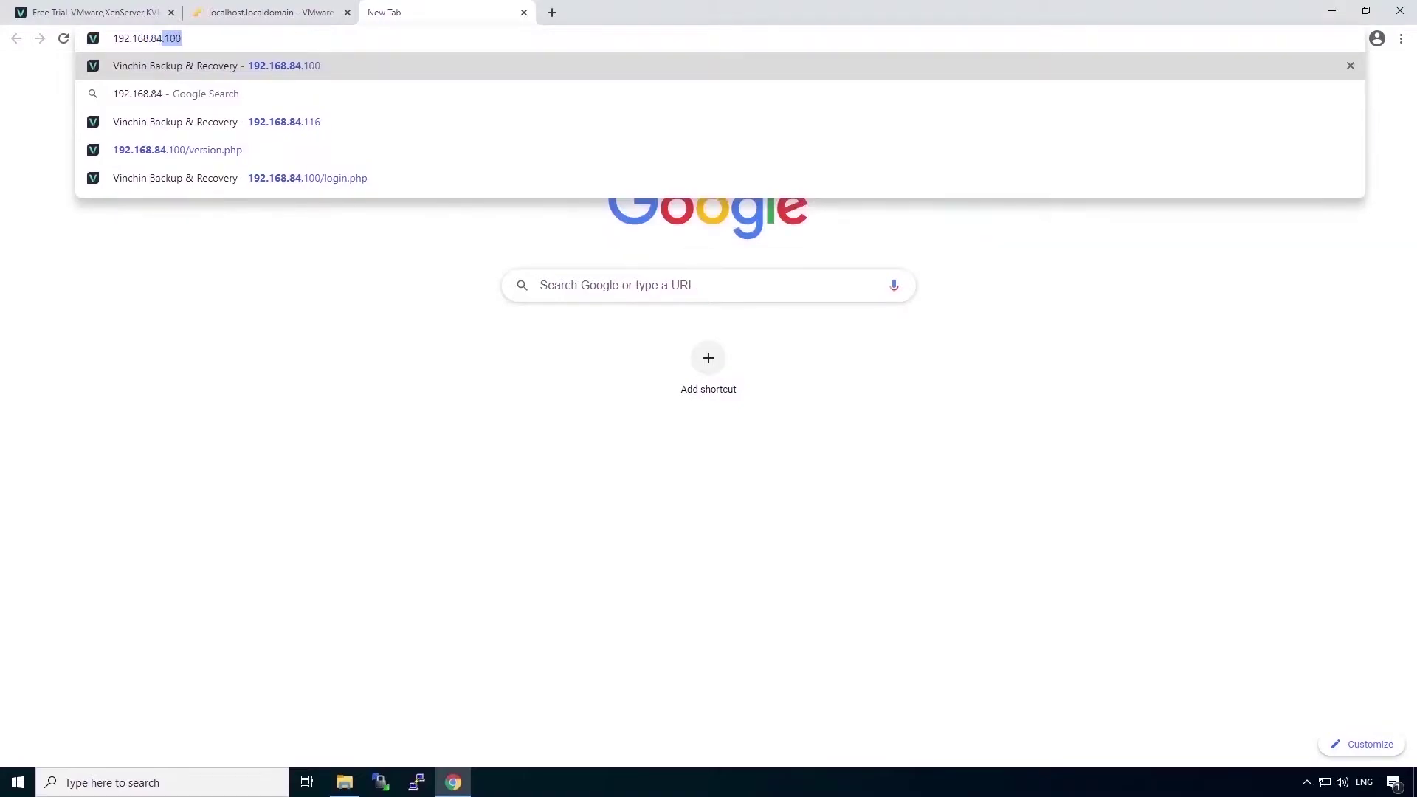
type(".116/login.php")
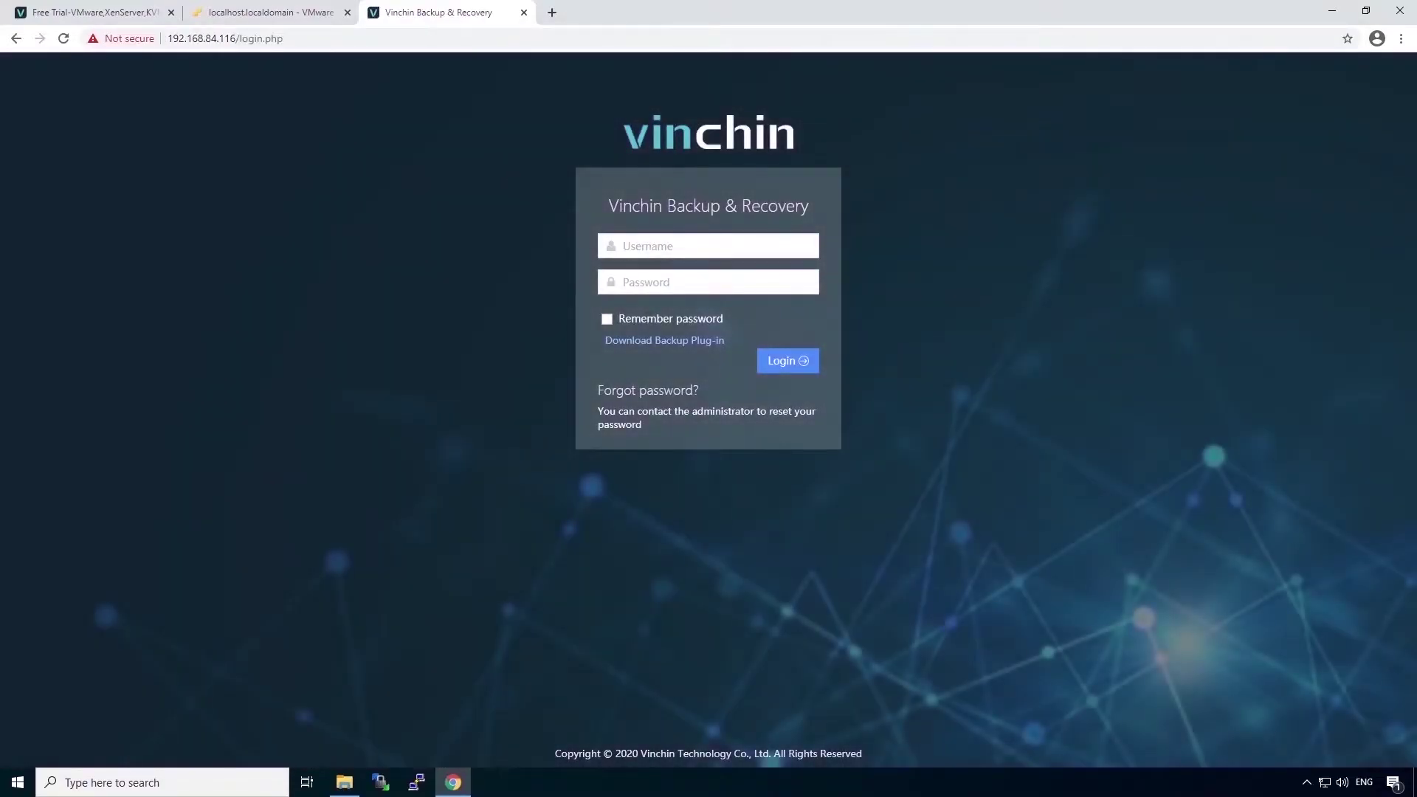
type("admin")
key("Tab")
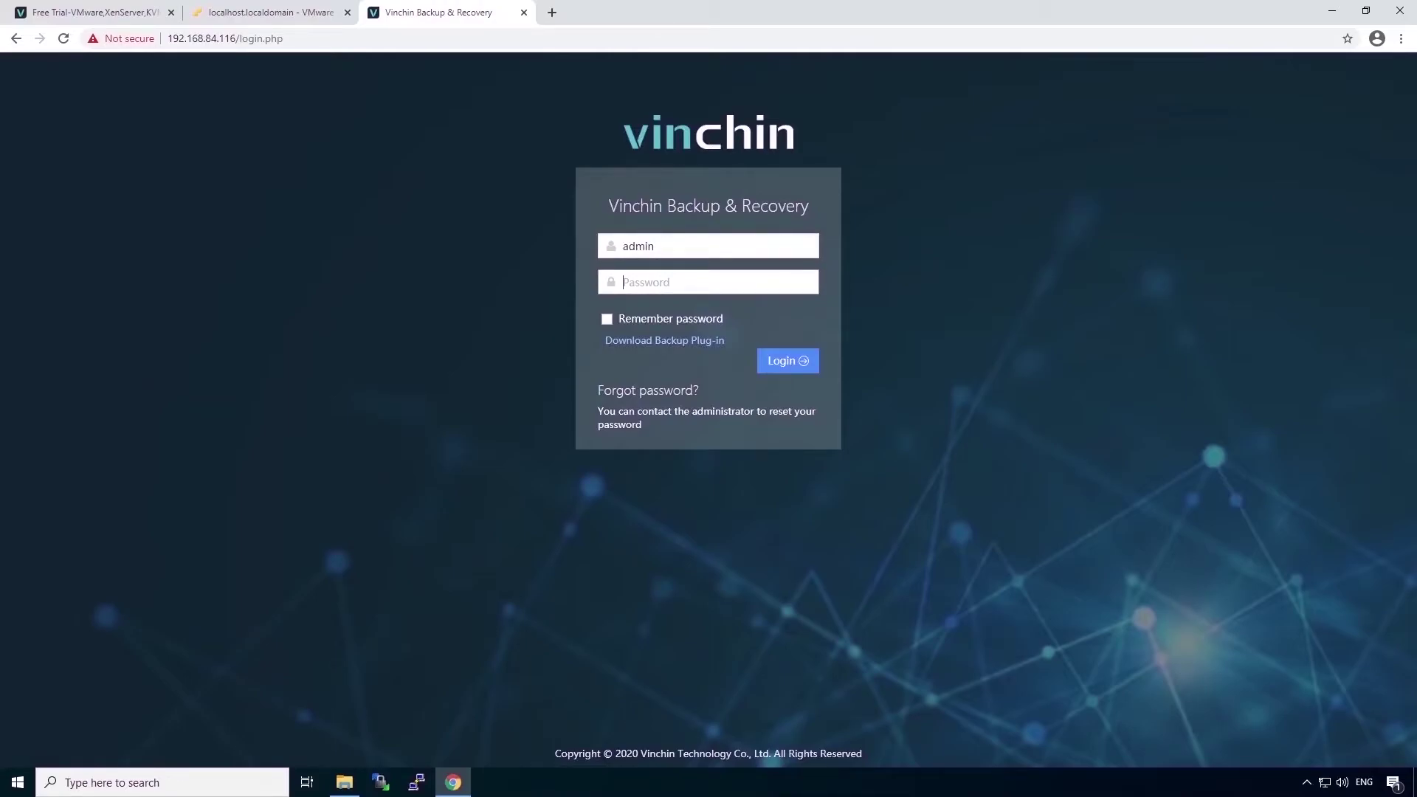
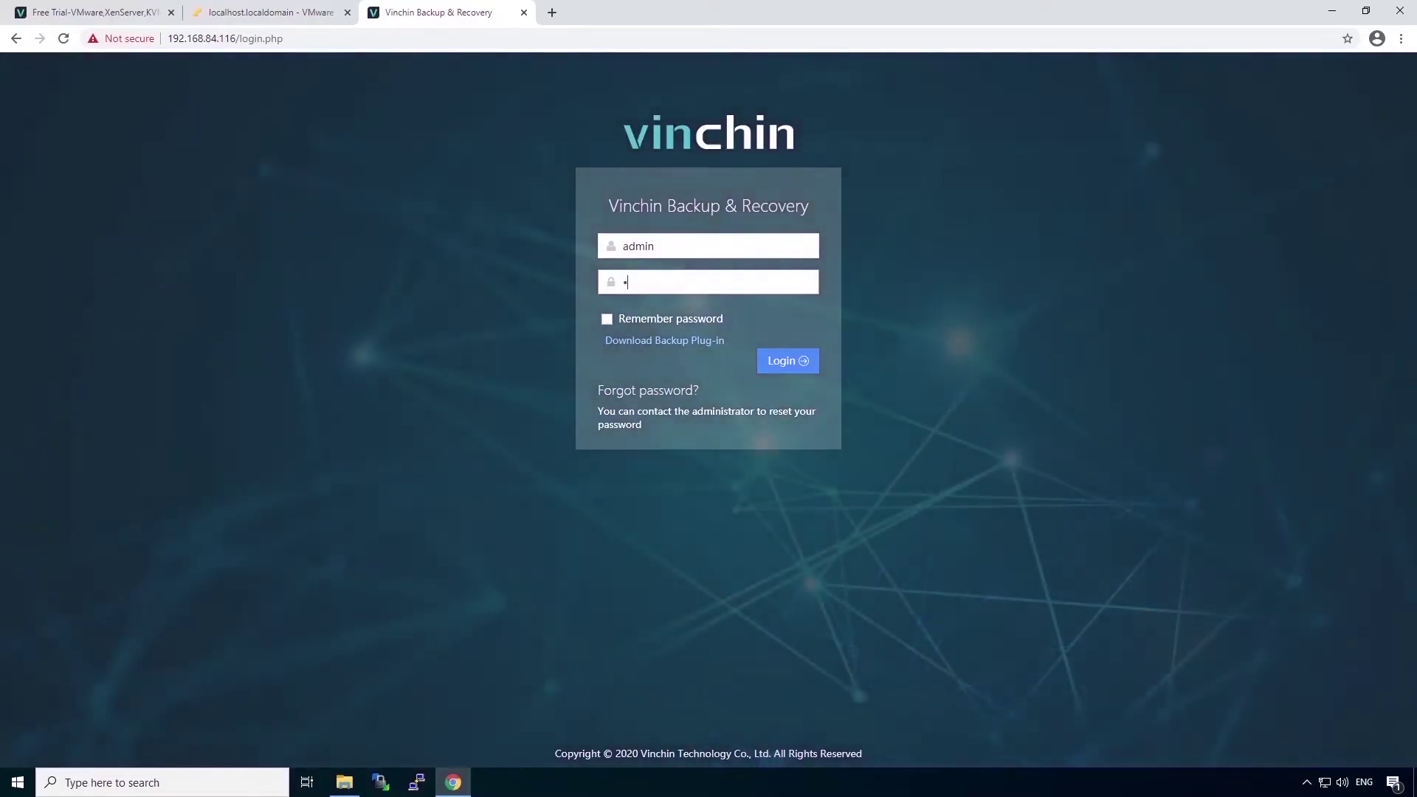
- Log in and bring up the admin account's Change Password form
left_click(789, 364)
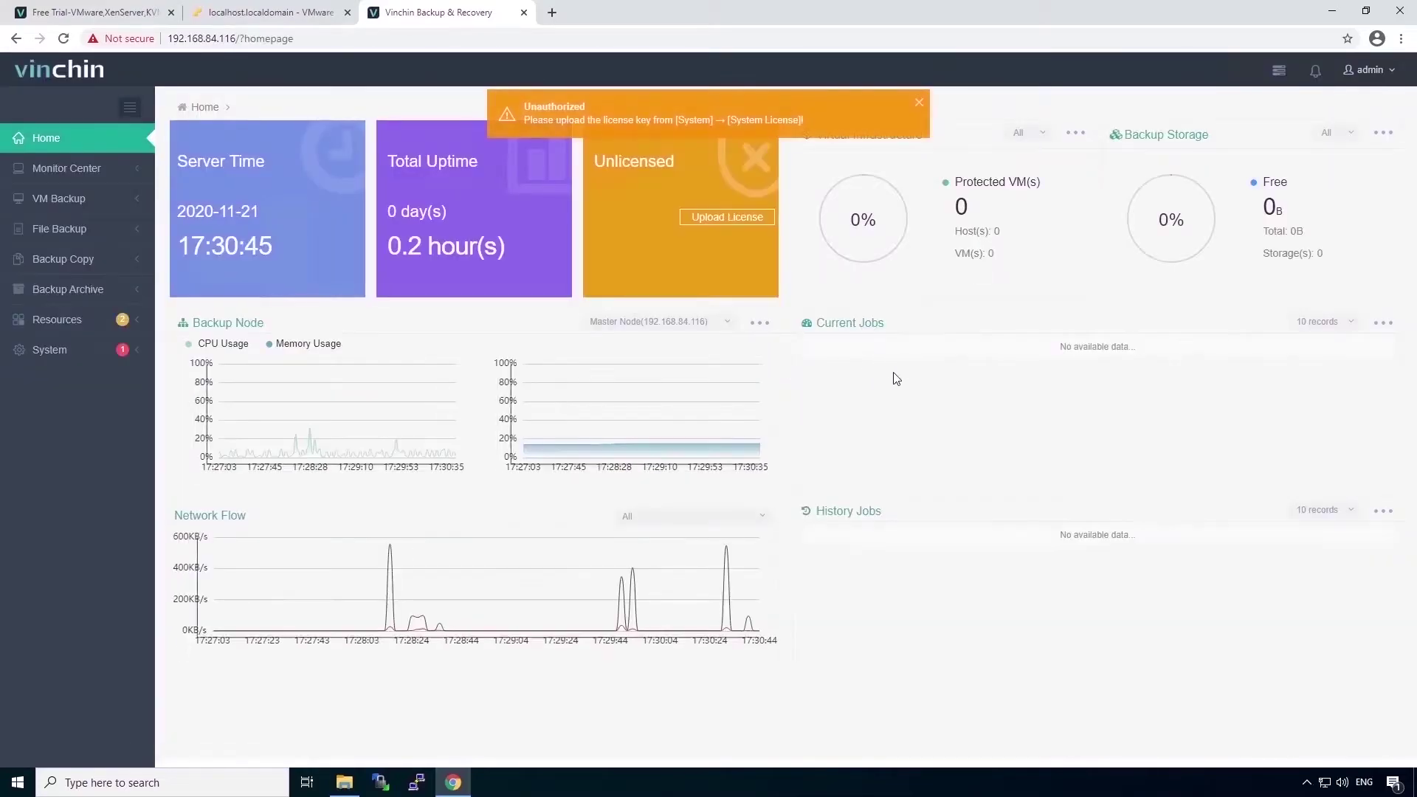
left_click(1370, 69)
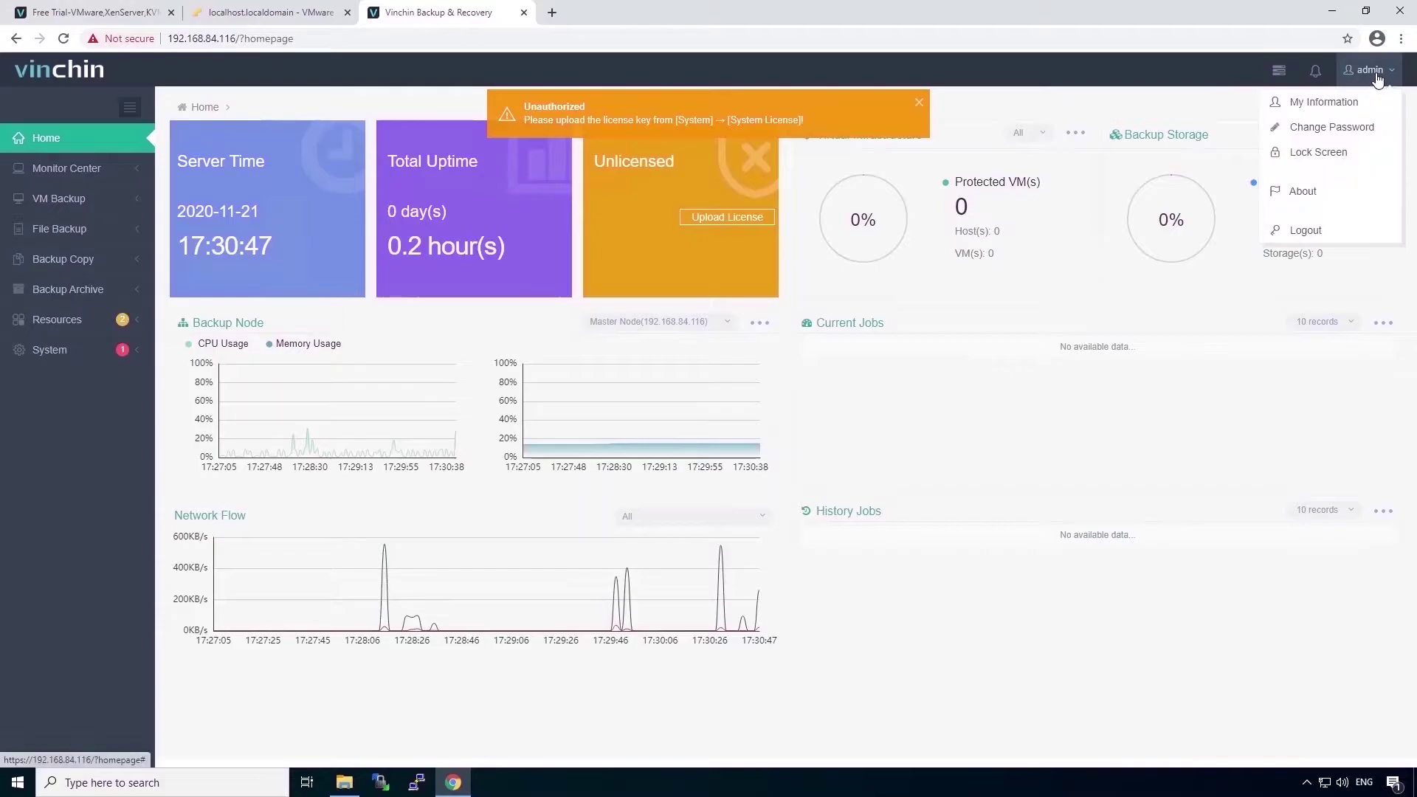
left_click(1332, 127)
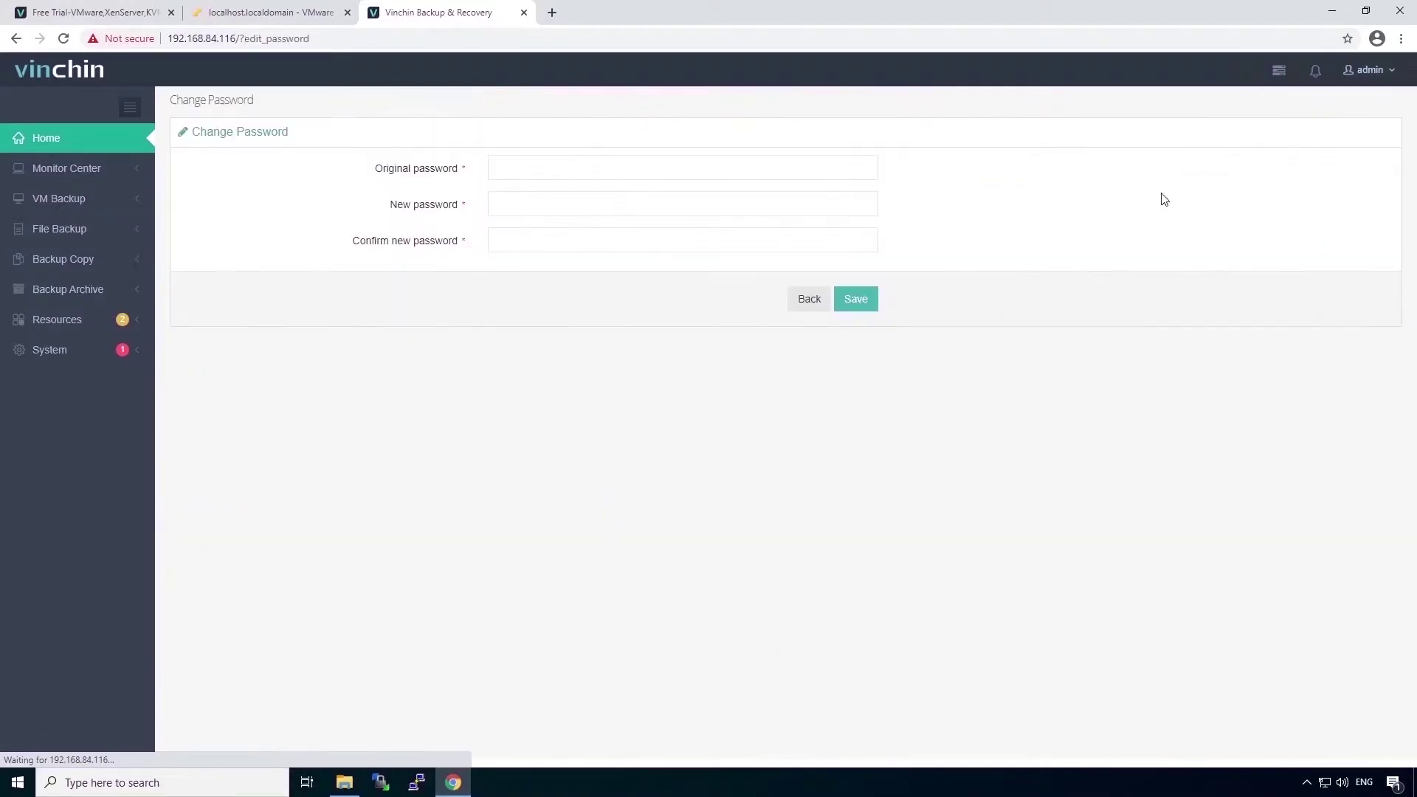
left_click(620, 168)
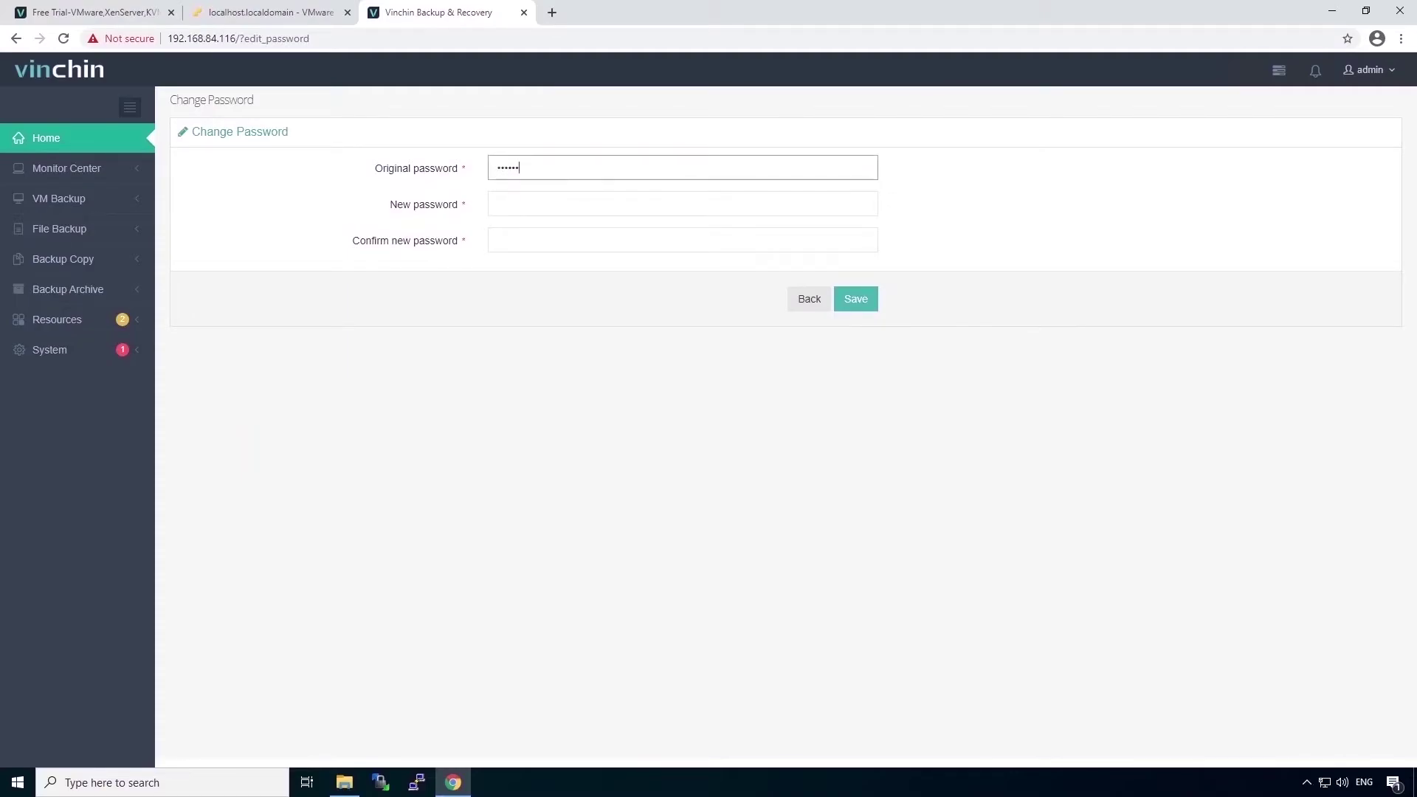
key("Tab")
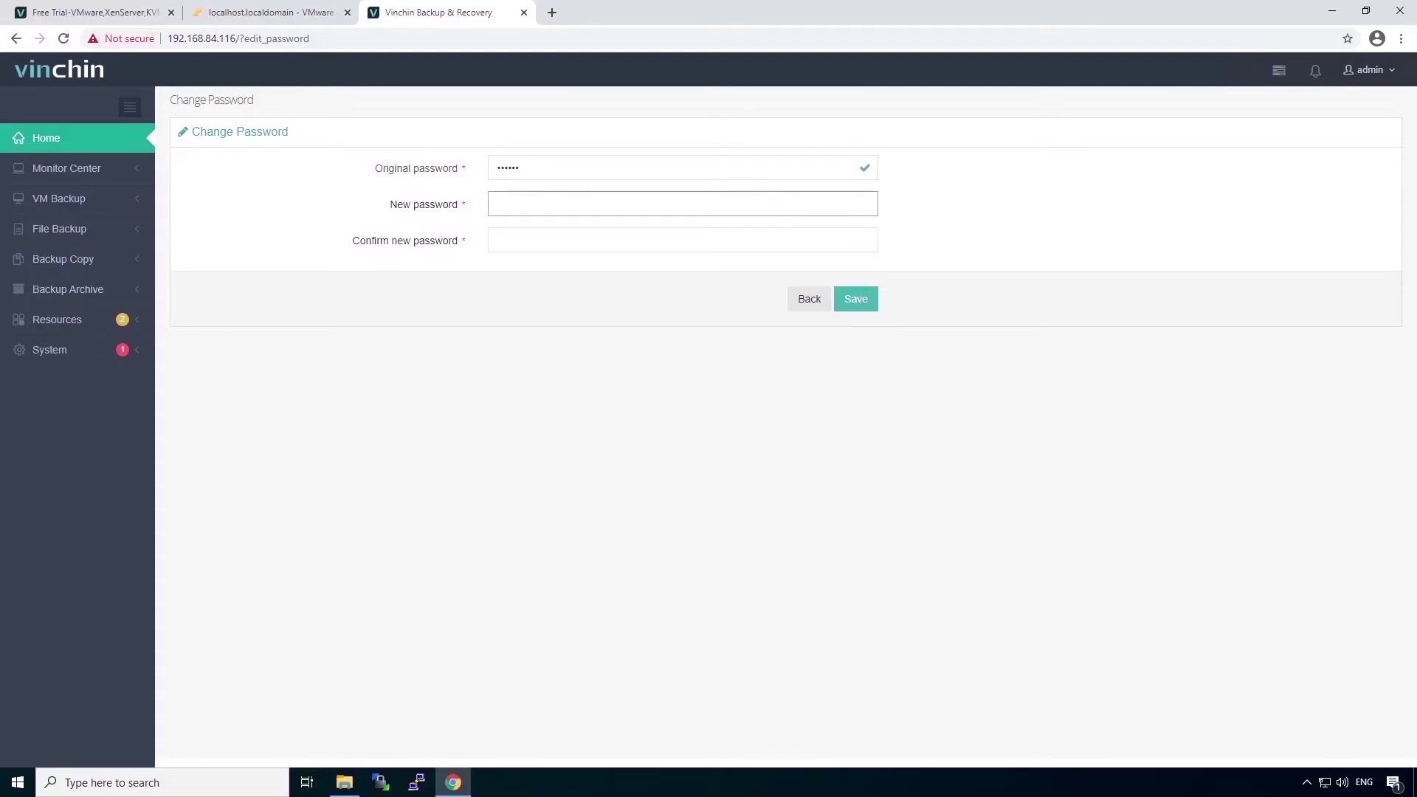
key("Tab")
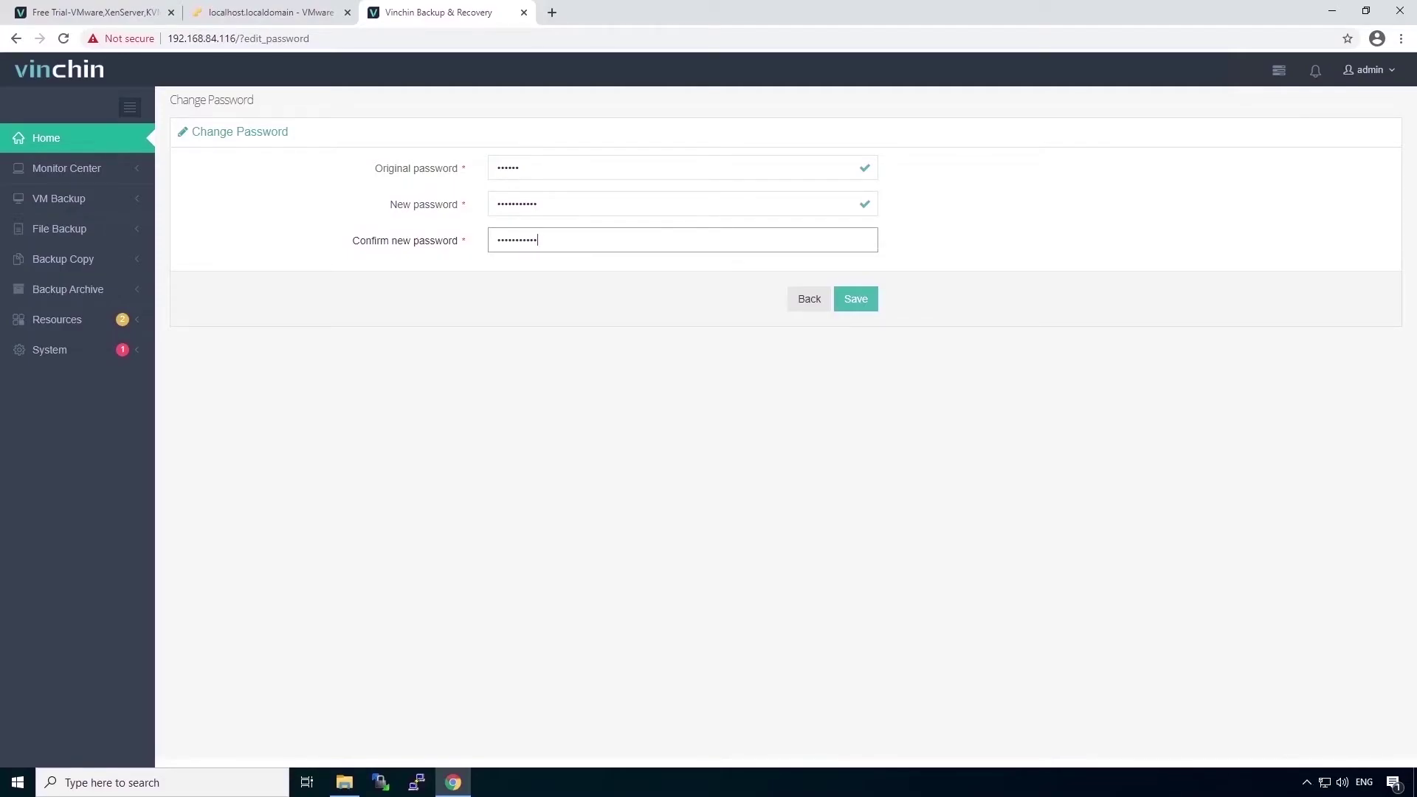
left_click(856, 308)
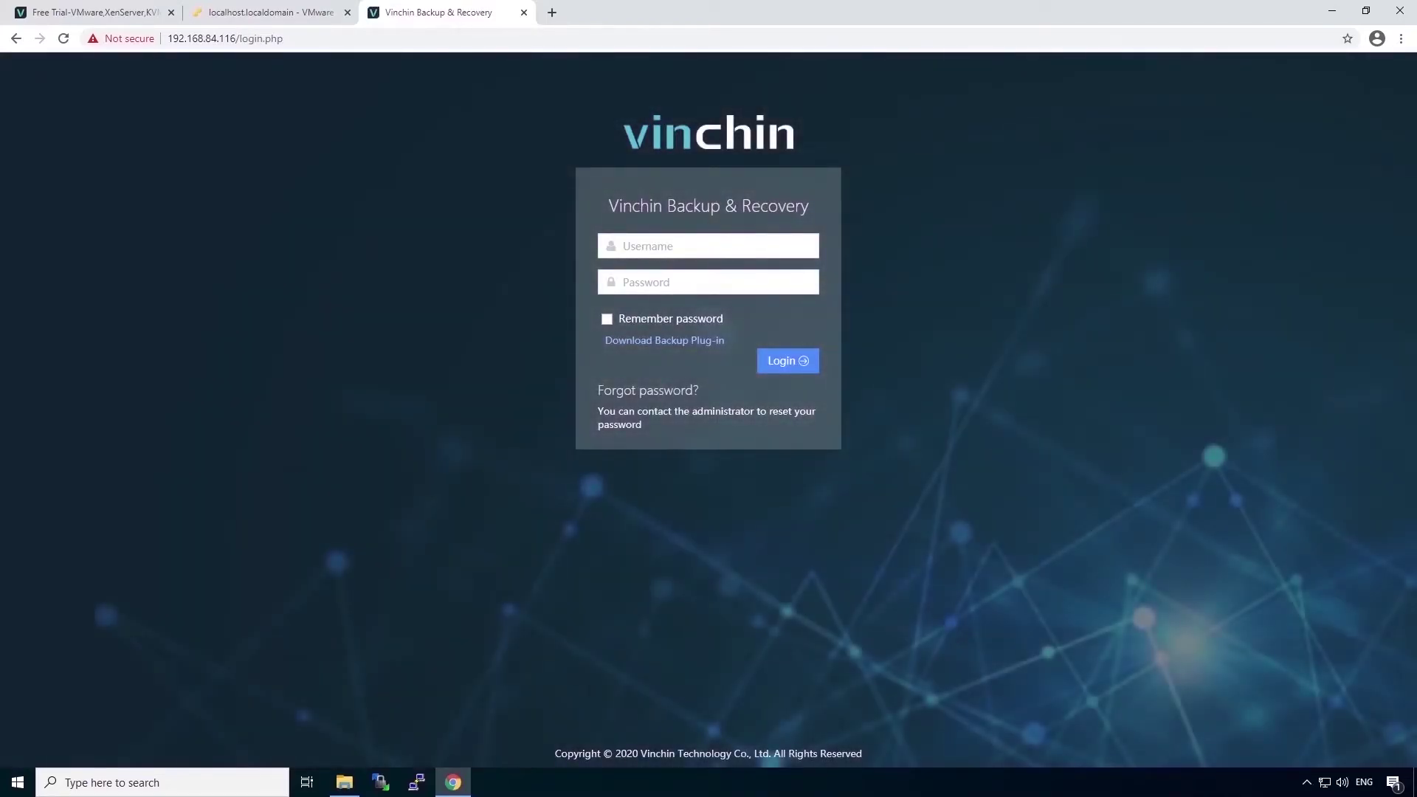
left_click(731, 245)
key("Tab")
key("Return")
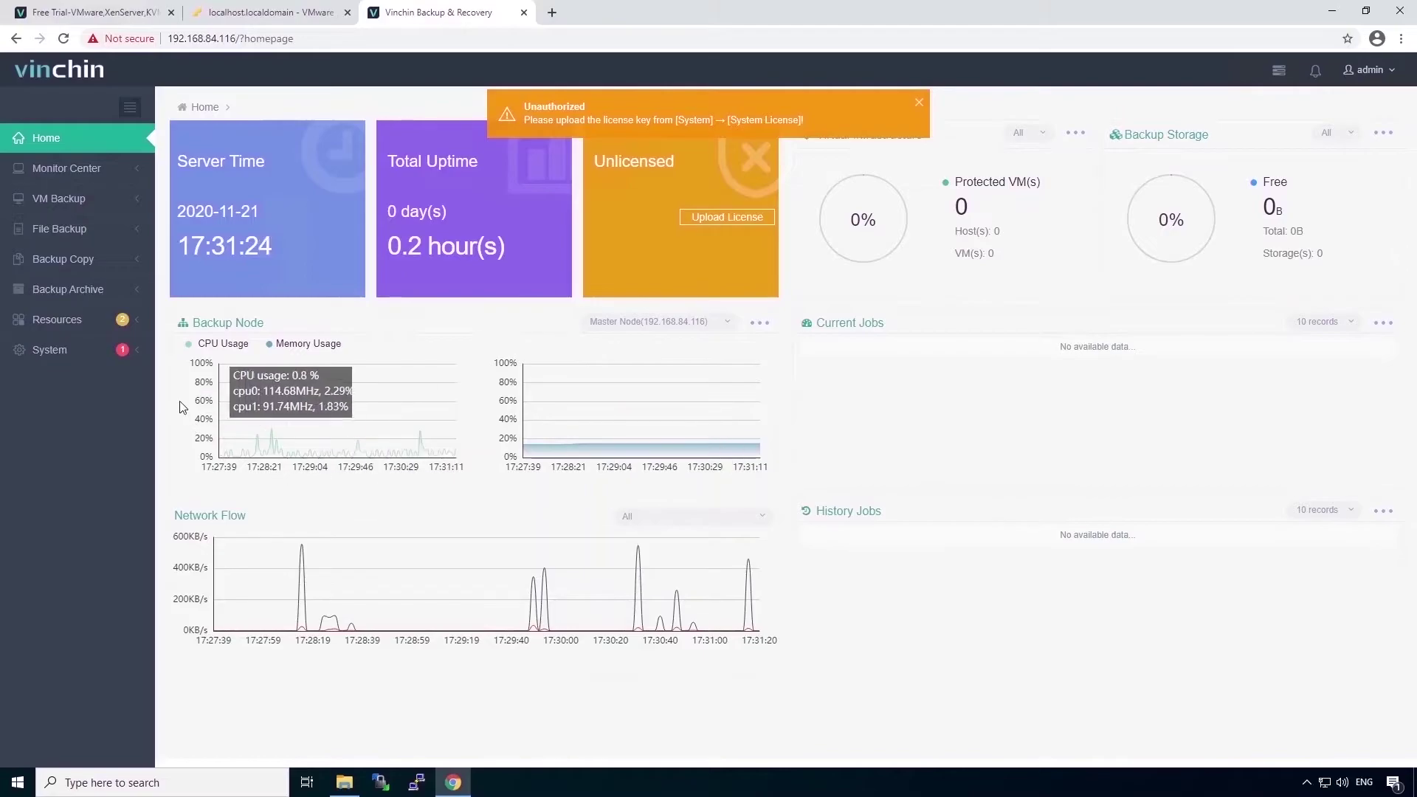
left_click(85, 354)
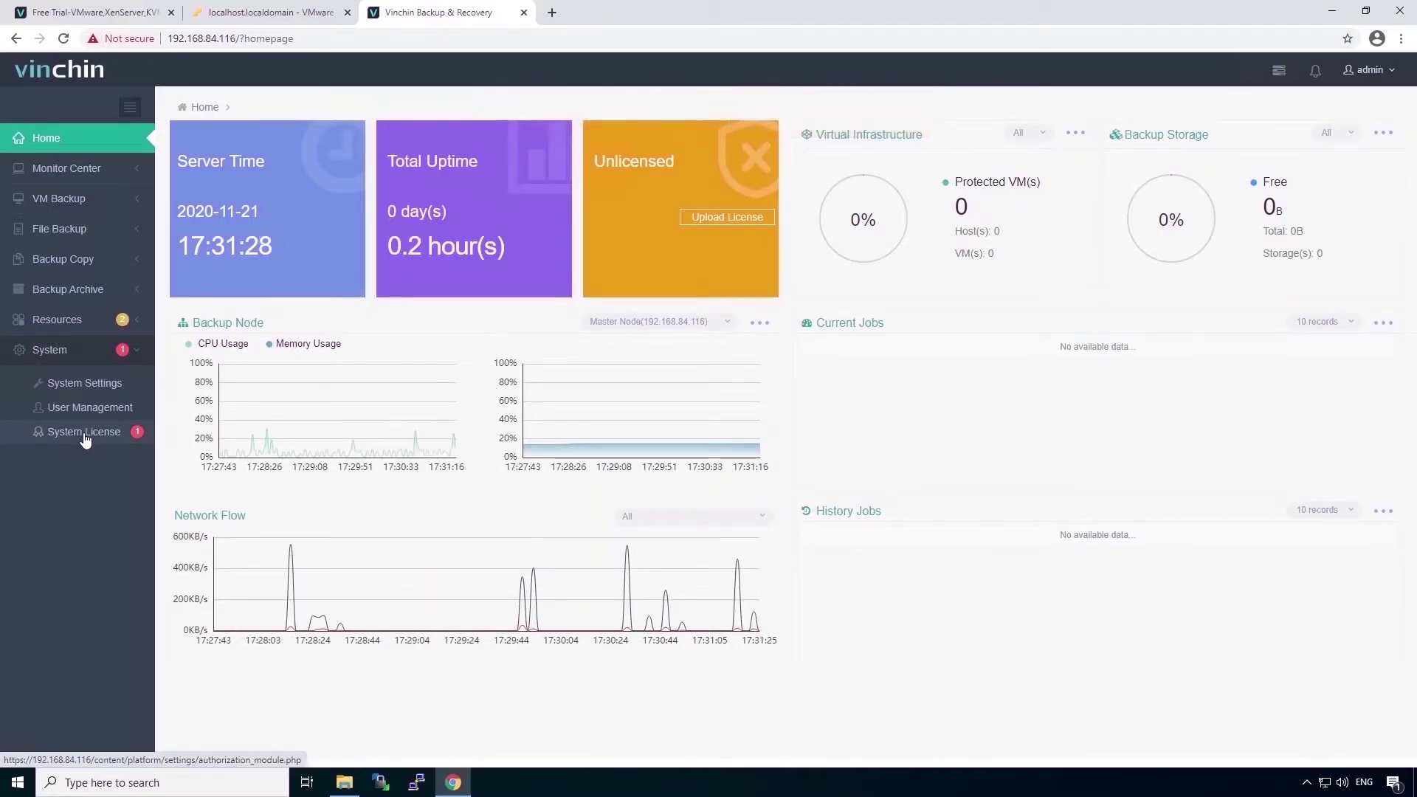
left_click(86, 434)
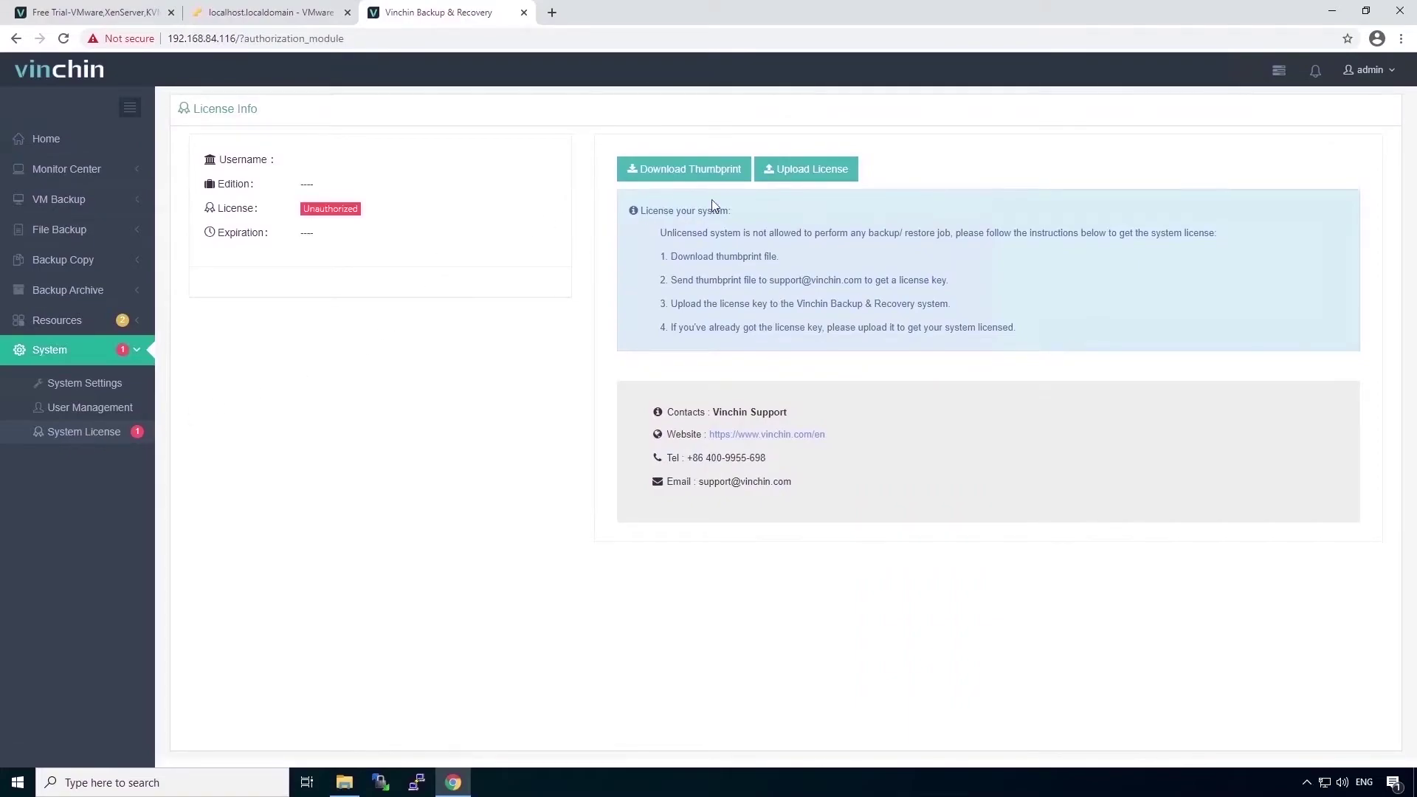
- Upload the license file Downloads\license60_en_trial.key
left_click(806, 170)
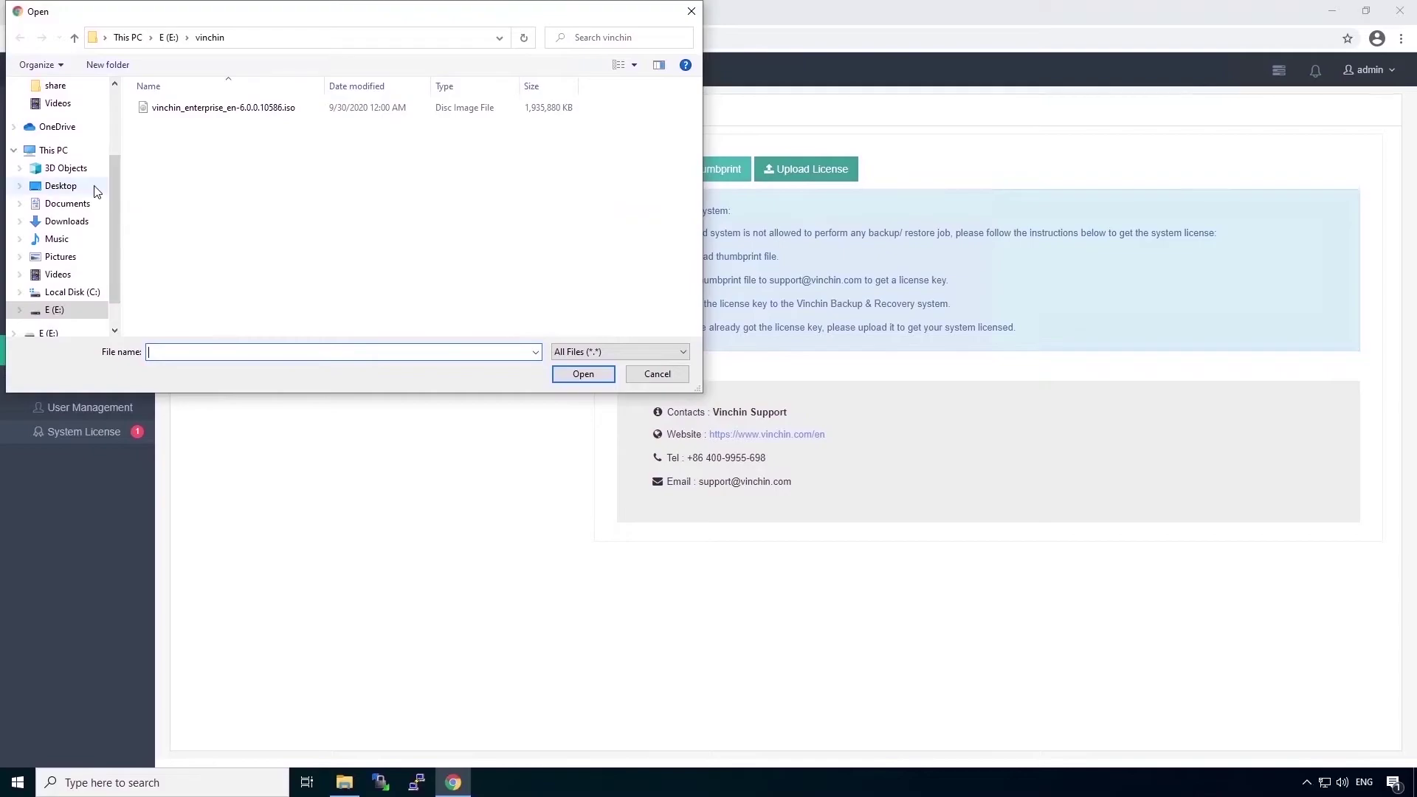
mouse_move(113, 196)
left_mouse_down()
mouse_move(129, 159)
mouse_move(122, 118)
left_mouse_up()
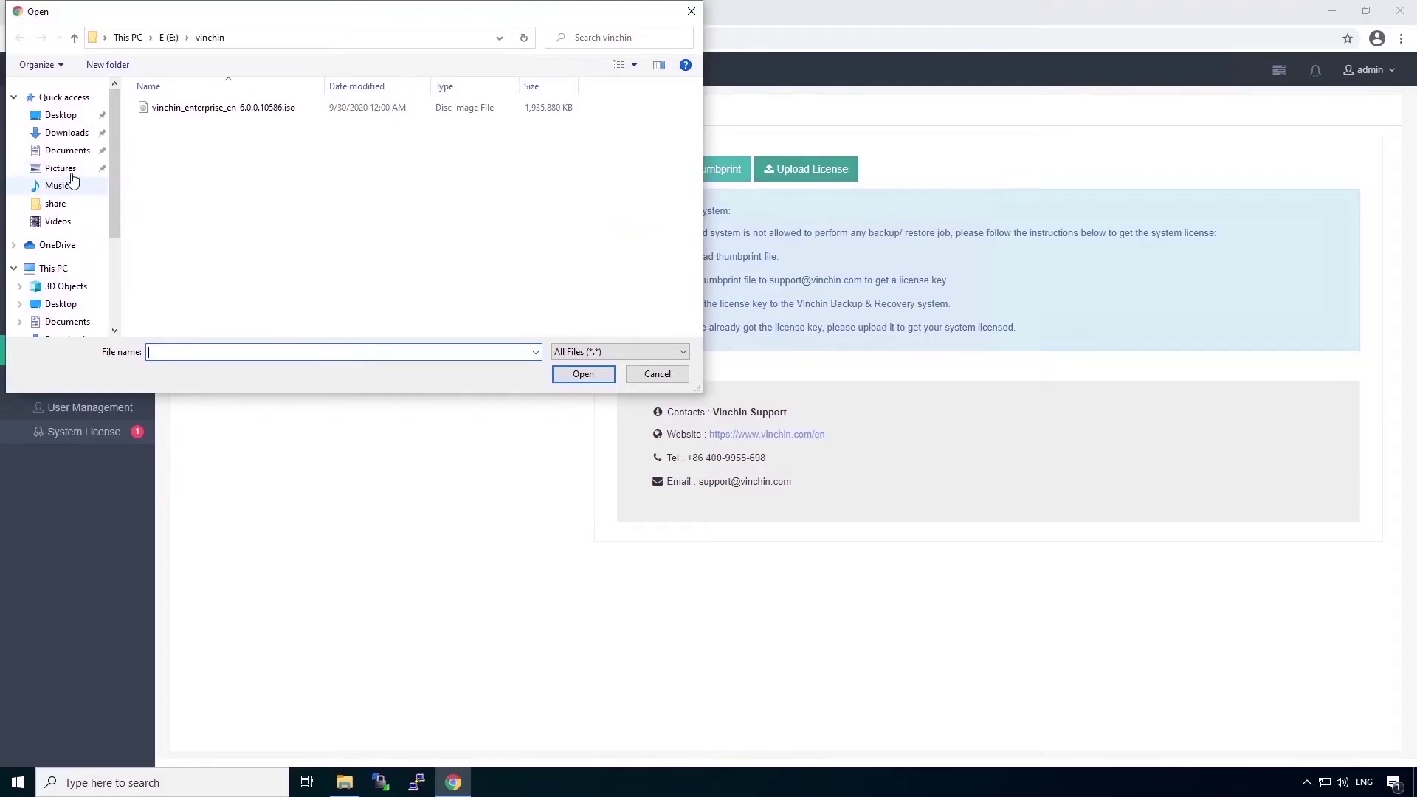
left_click(66, 133)
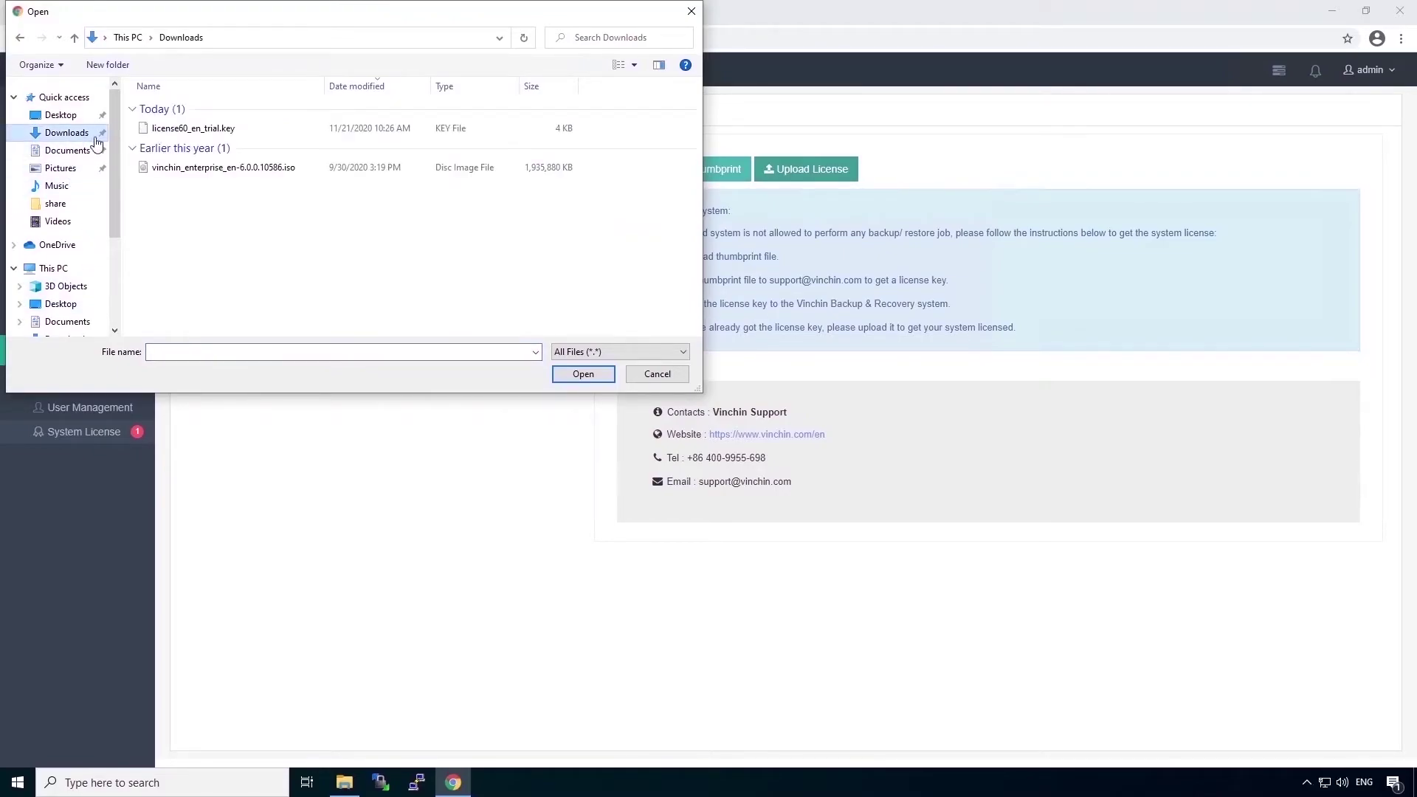
left_click(181, 129)
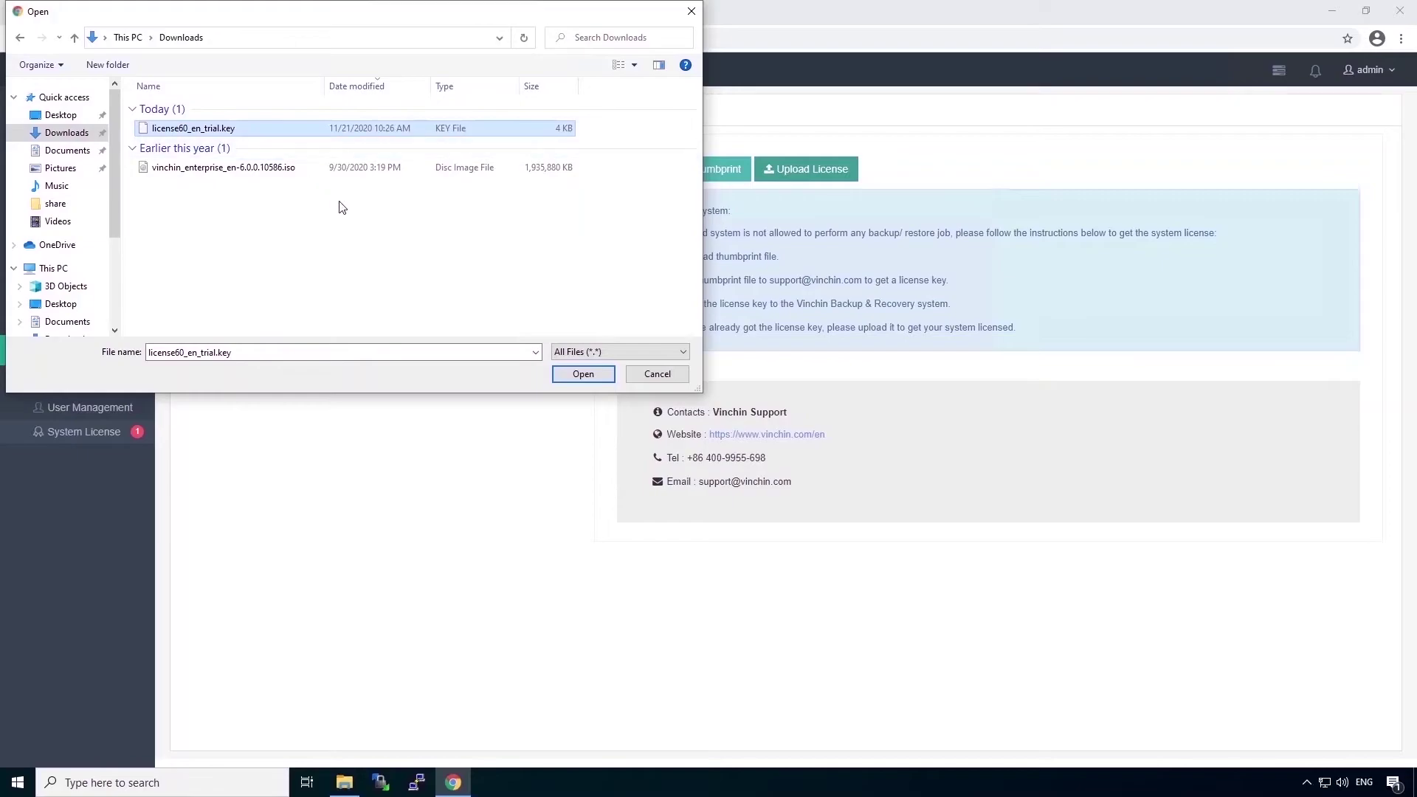
left_click(566, 374)
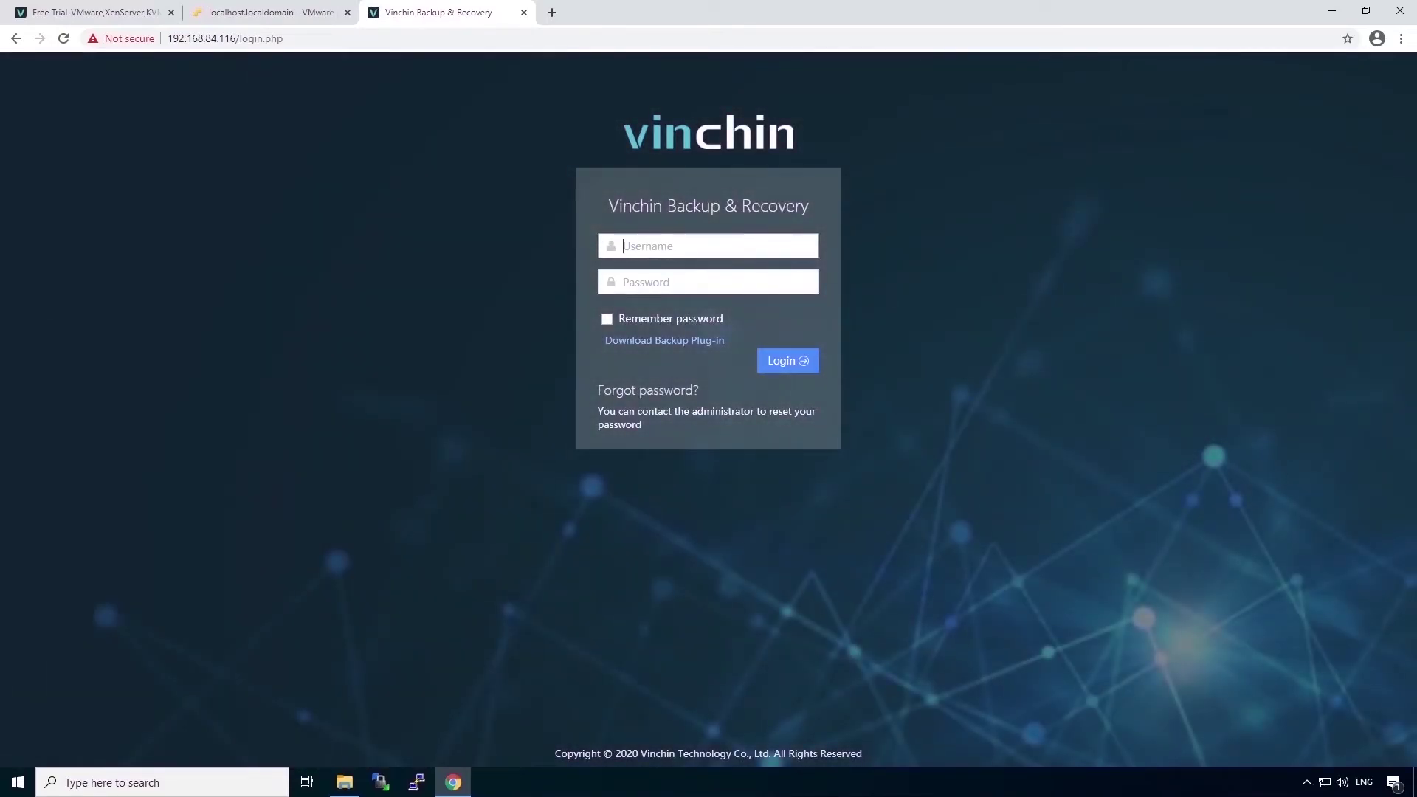
- Log back in as admin and view the System License page
type("ad")
type("min")
key("Tab")
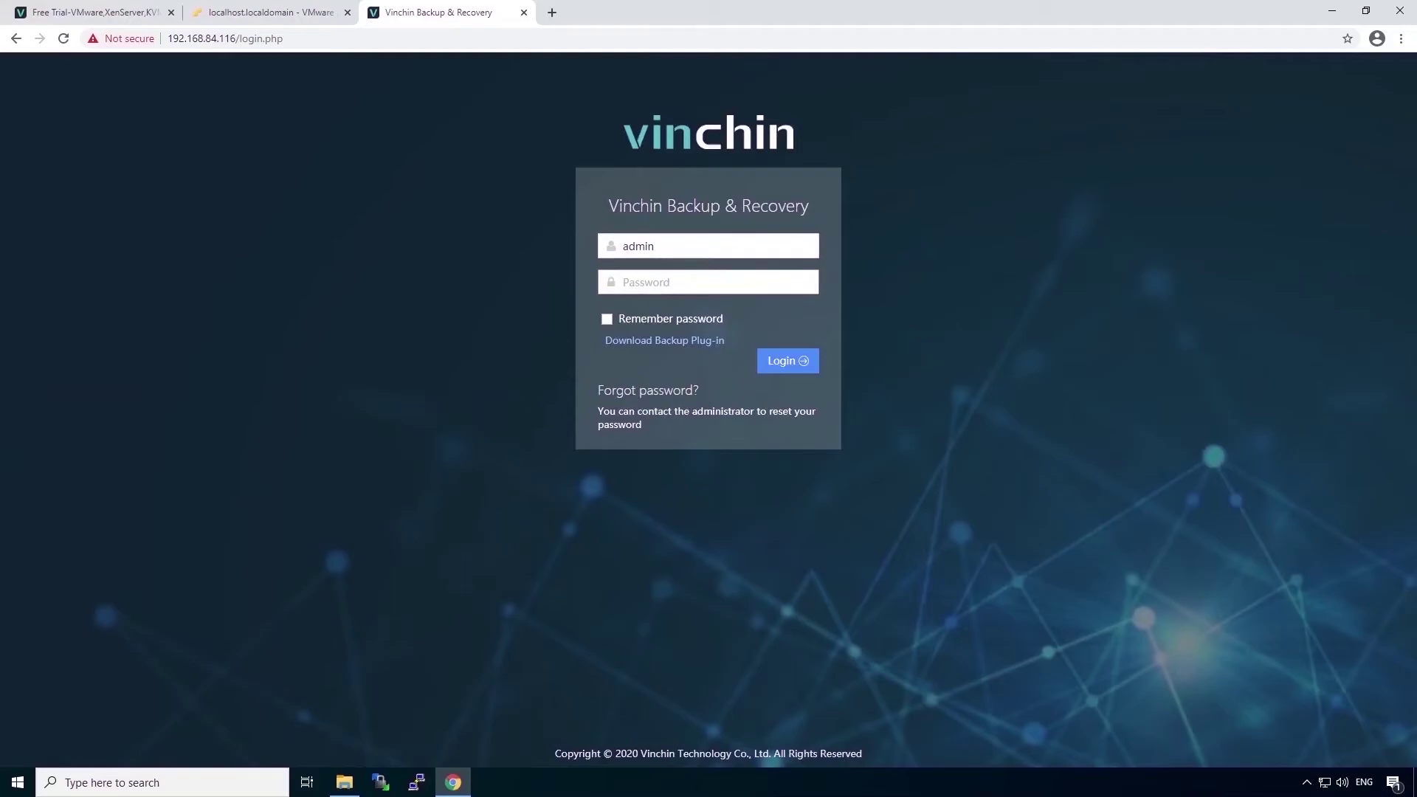
type("•••••••••")
key("Return")
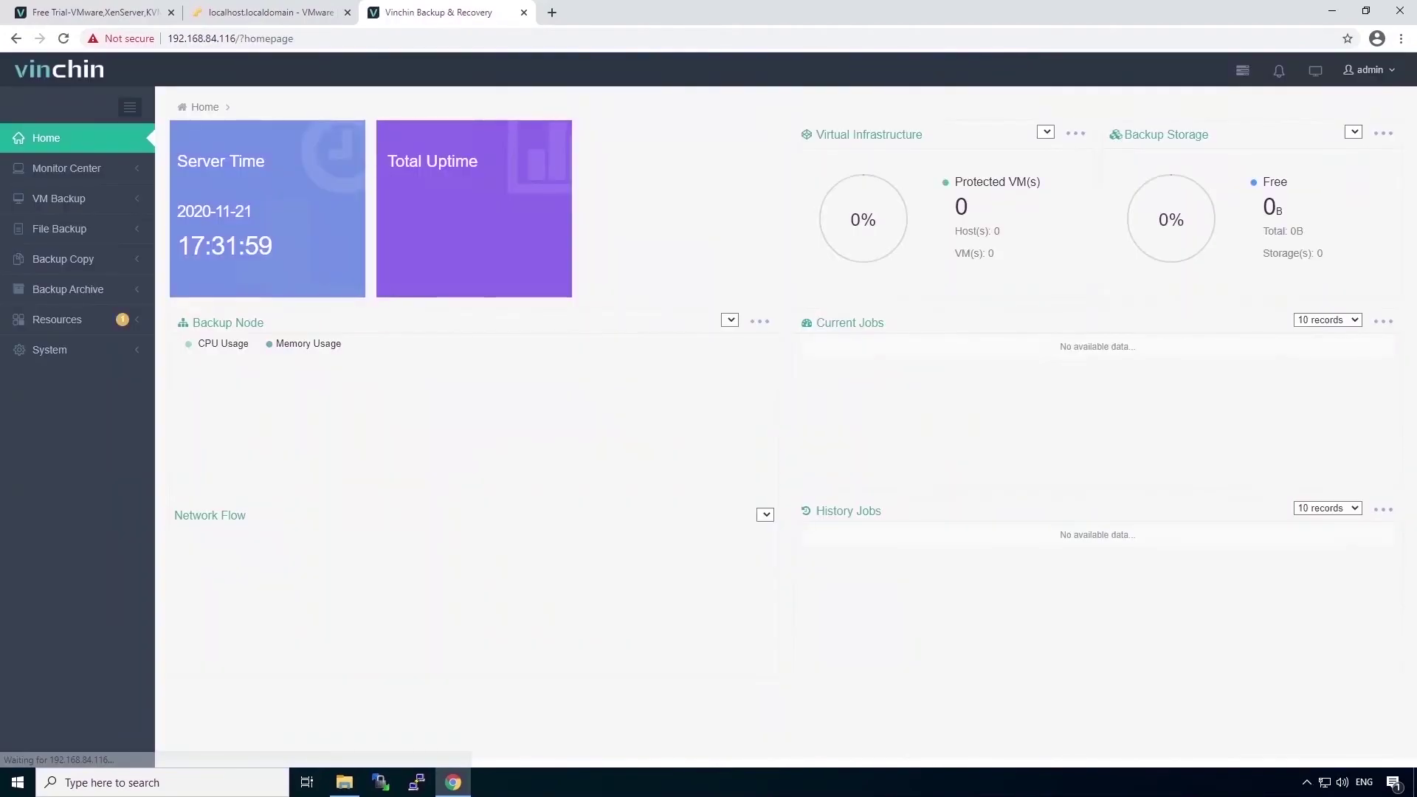
left_click(100, 351)
left_click(97, 429)
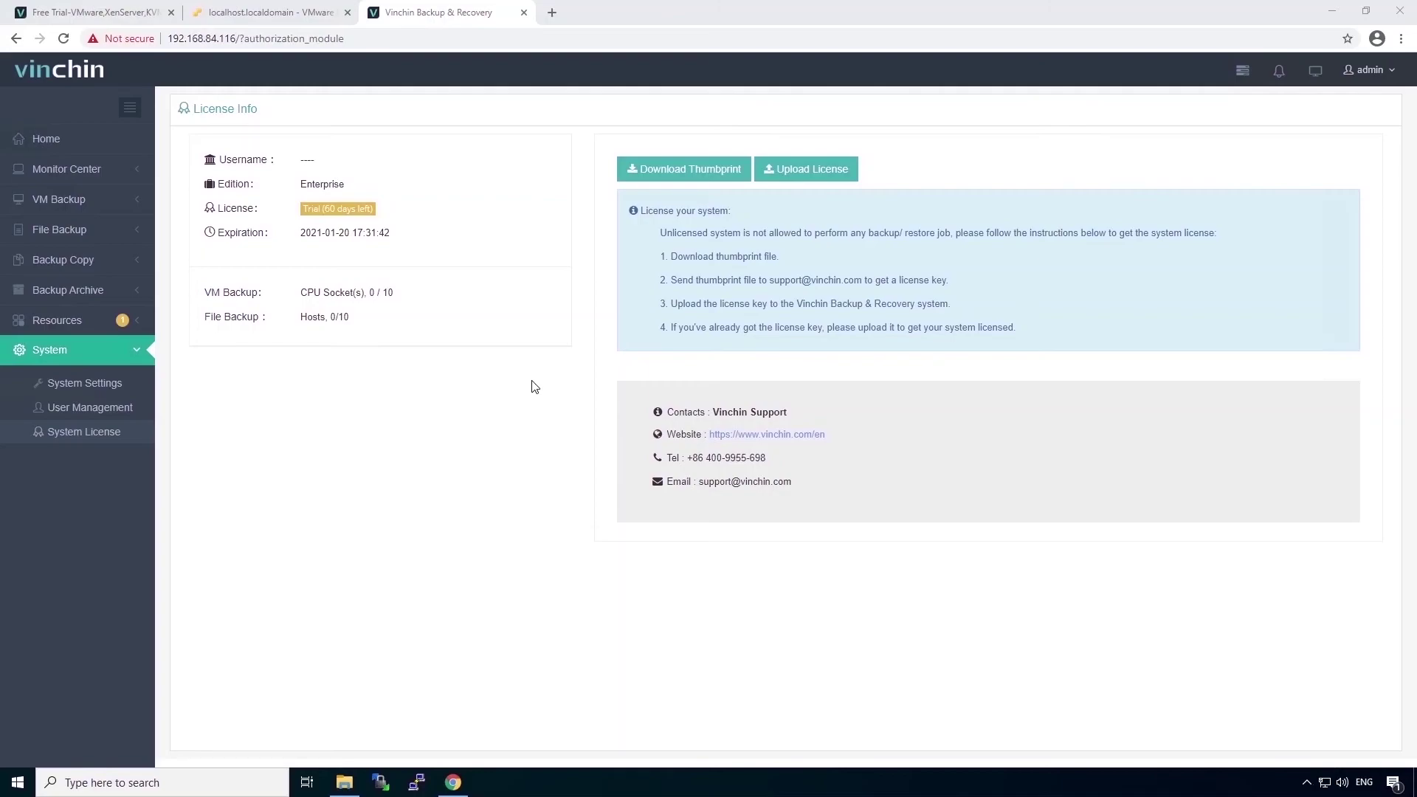
- Download the thumbprint file from the License Info page
left_click(688, 169)
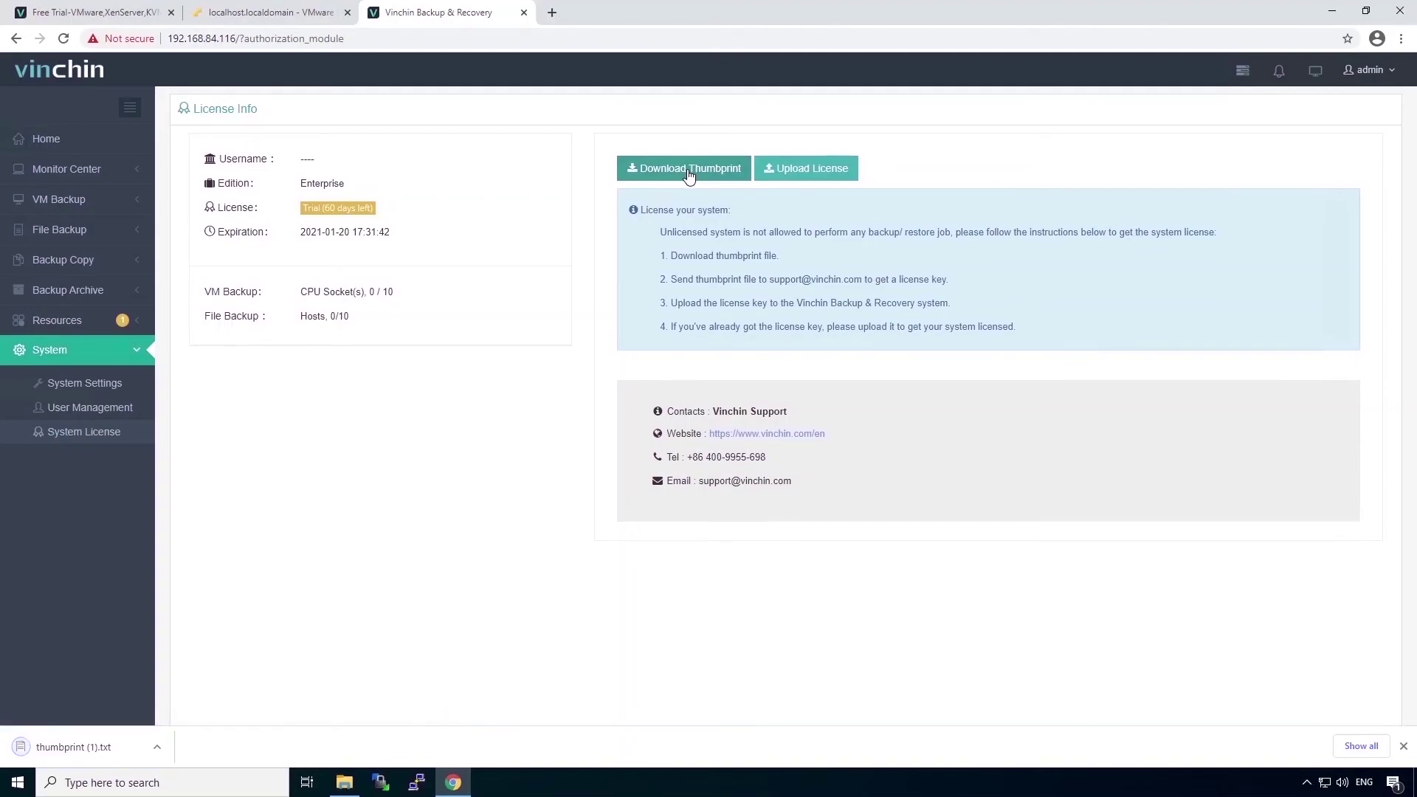